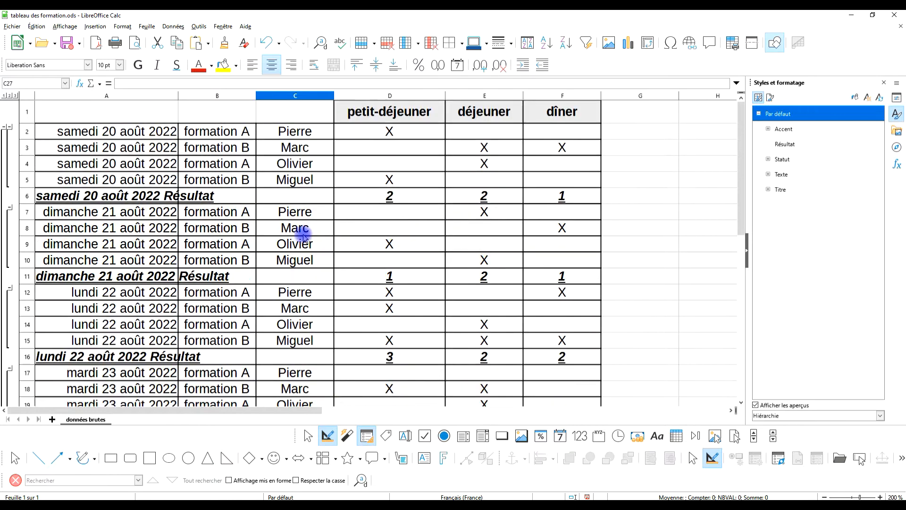
Examine the subtotal formulas for petit-déjeuner, déjeuner and dîner in the samedi 20 août 2022 result row
click(167, 198)
click(565, 196)
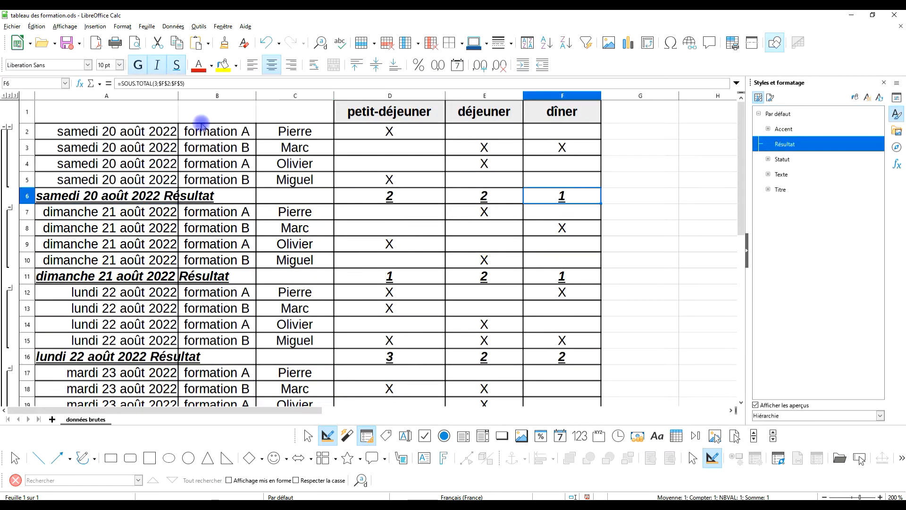
click(181, 28)
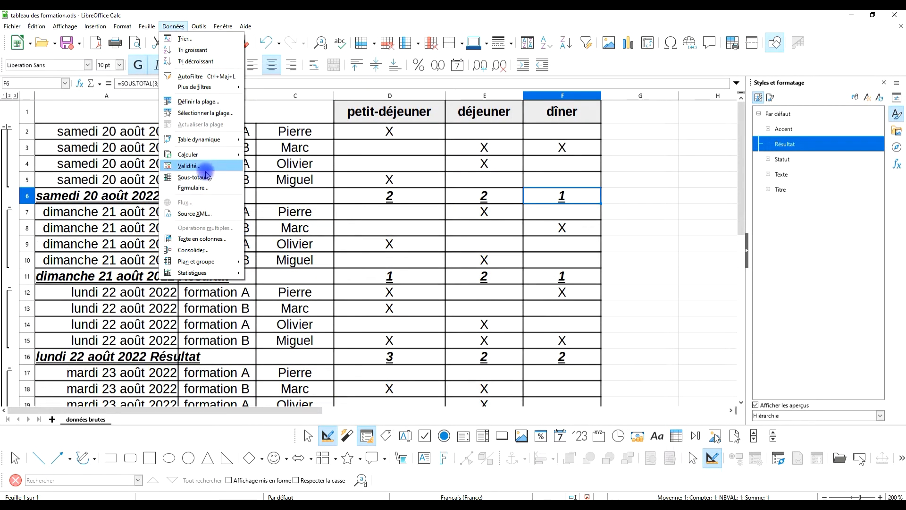
click(627, 211)
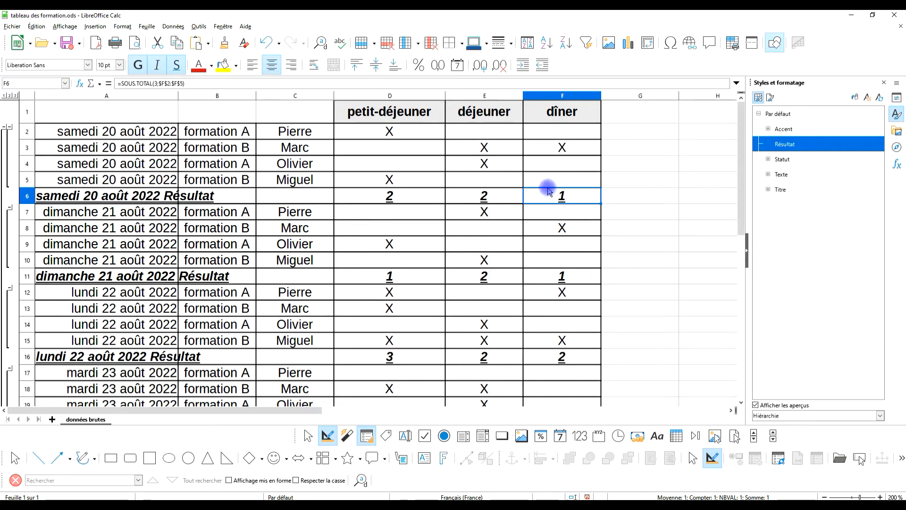
click(409, 195)
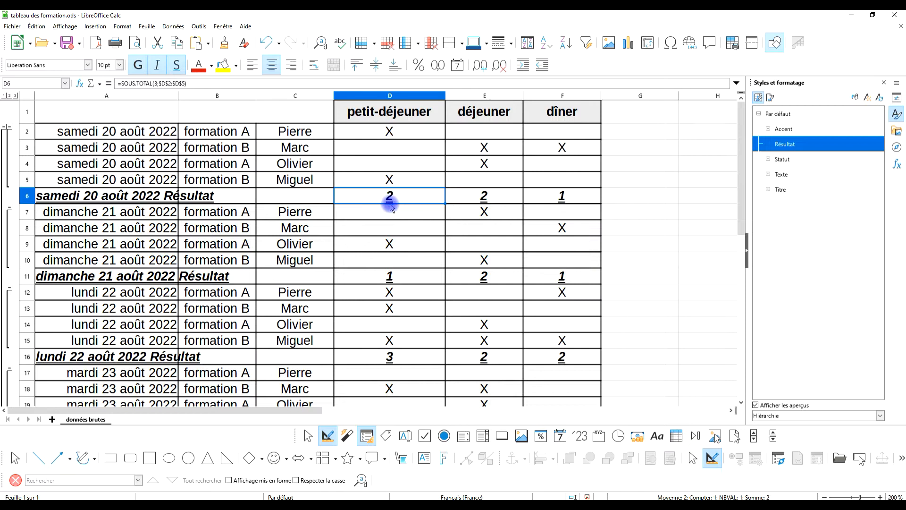
click(476, 202)
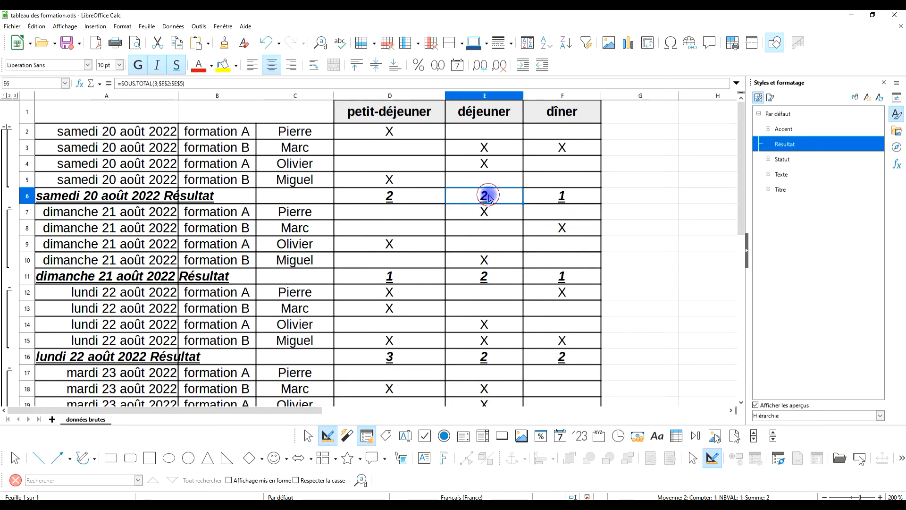
click(382, 198)
Hide the sidebar and bring it back showing the cell styles list
click(747, 251)
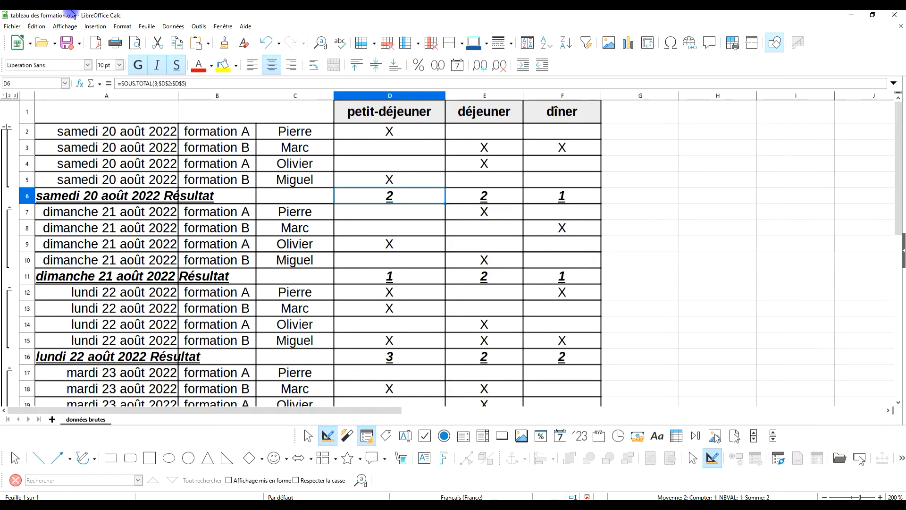
click(65, 26)
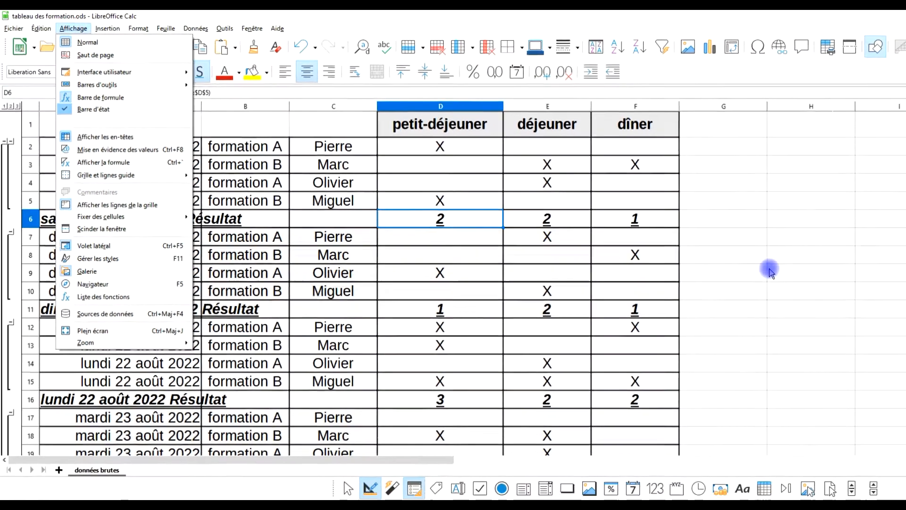
click(866, 252)
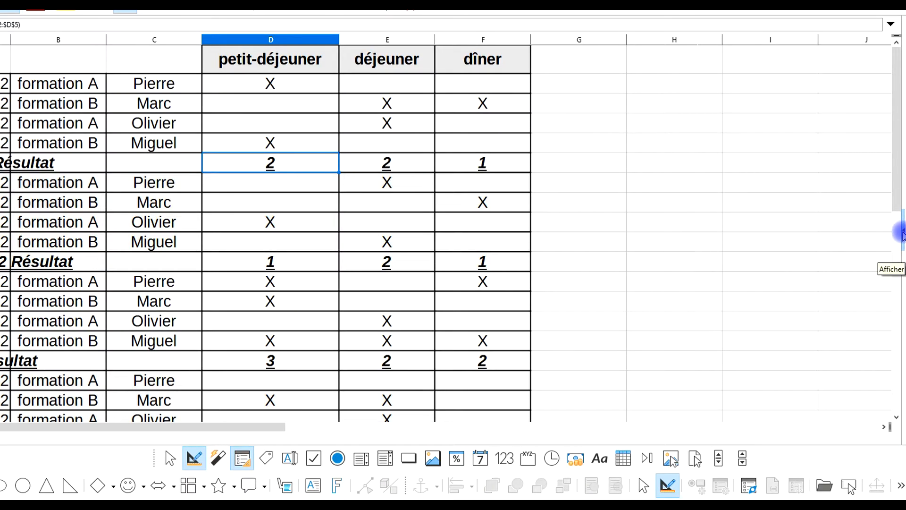
click(902, 233)
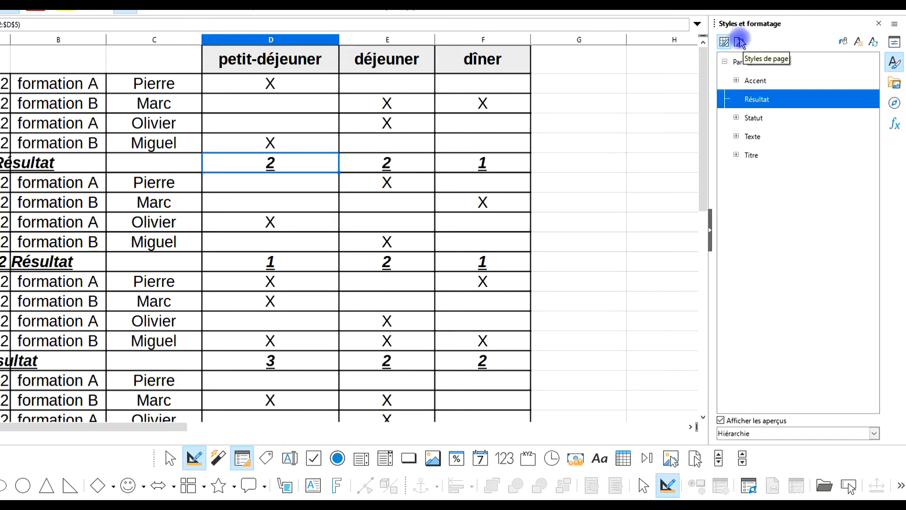
click(895, 63)
click(895, 63)
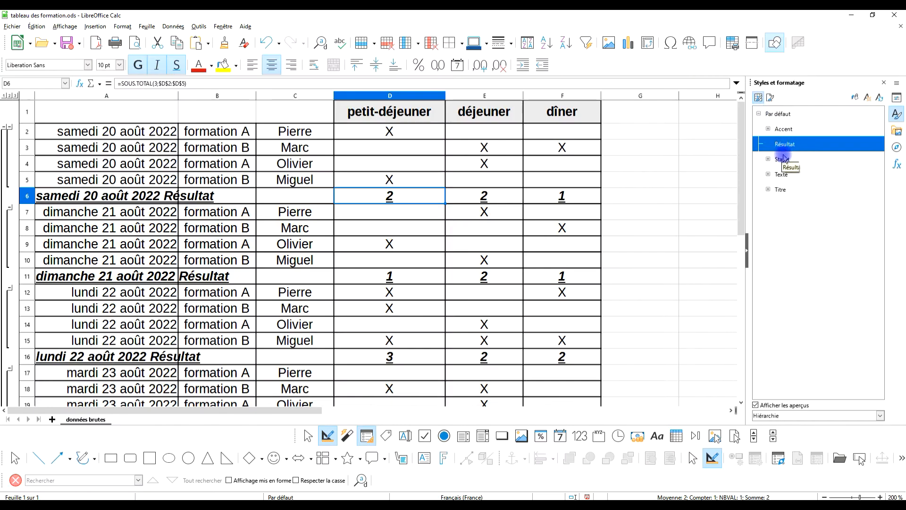
Open the Résultat cell style used by subtotal cell D6 for modification and set its underlining to (Sans)
click(653, 134)
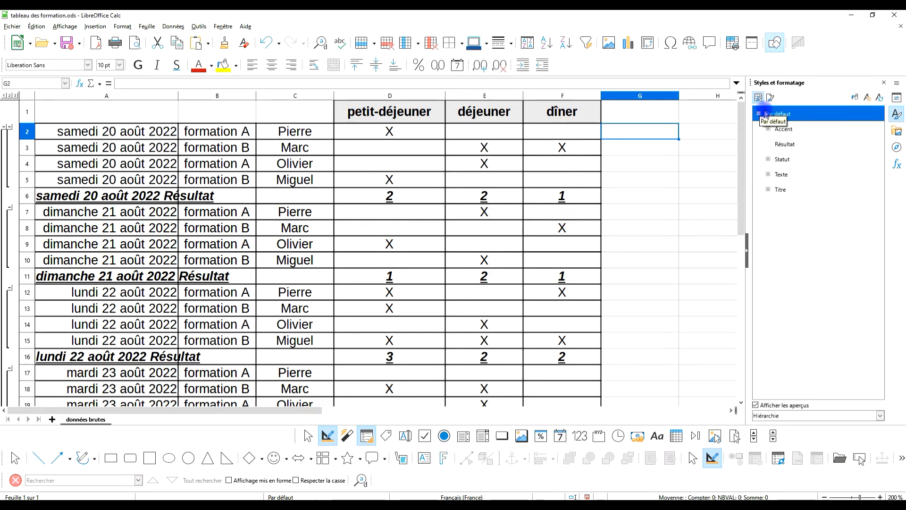
click(389, 197)
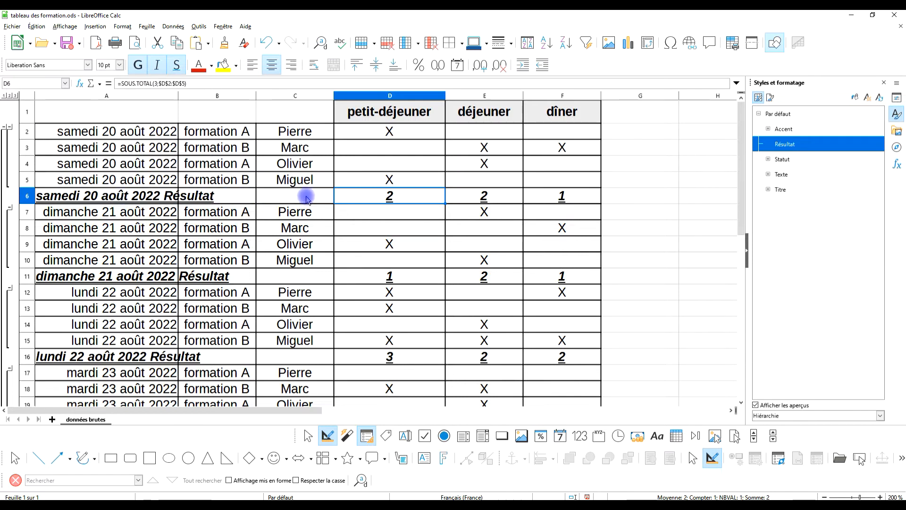
right_click(780, 148)
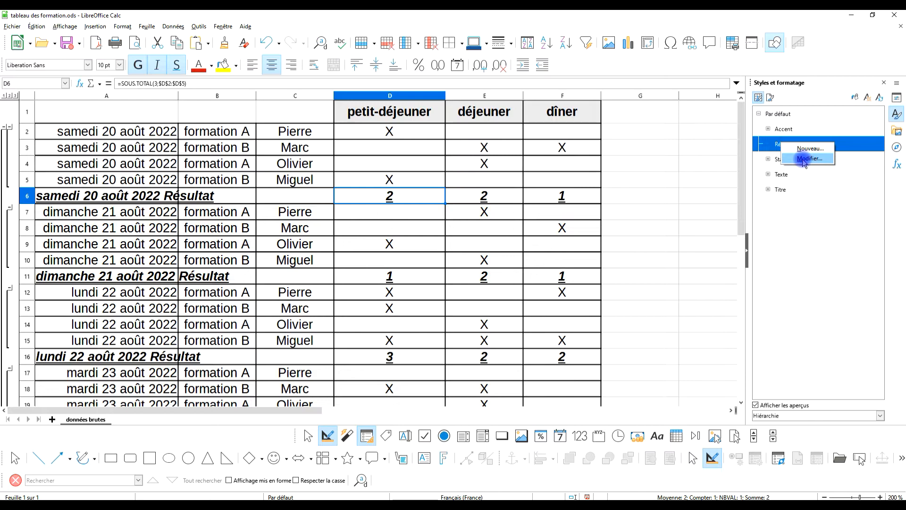
click(803, 159)
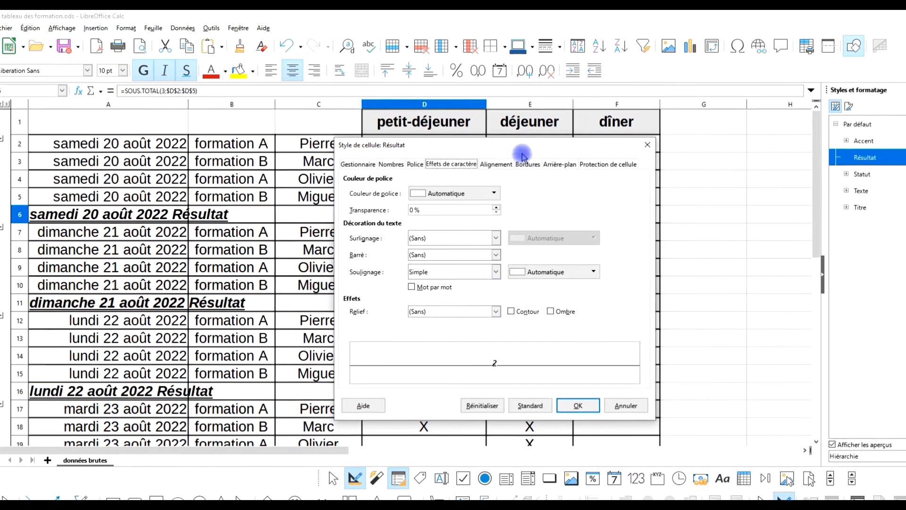
drag(477, 139, 209, 102)
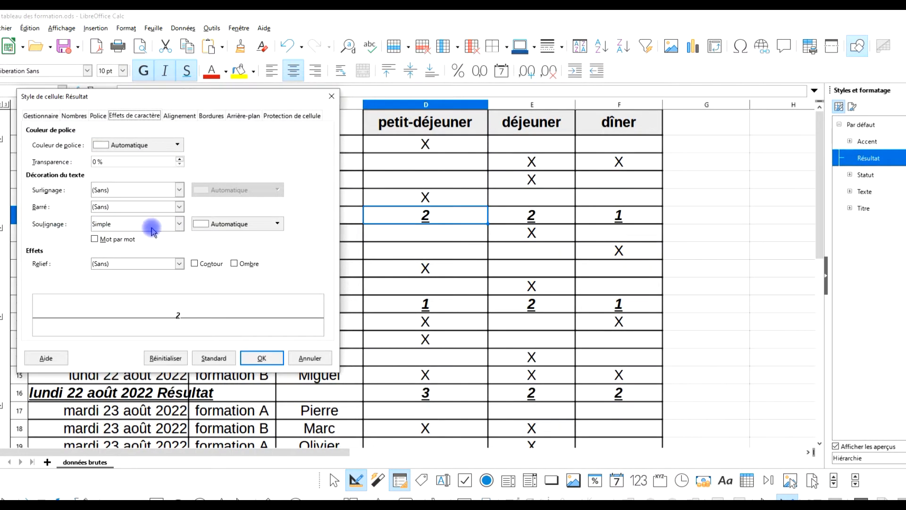
click(149, 224)
click(122, 236)
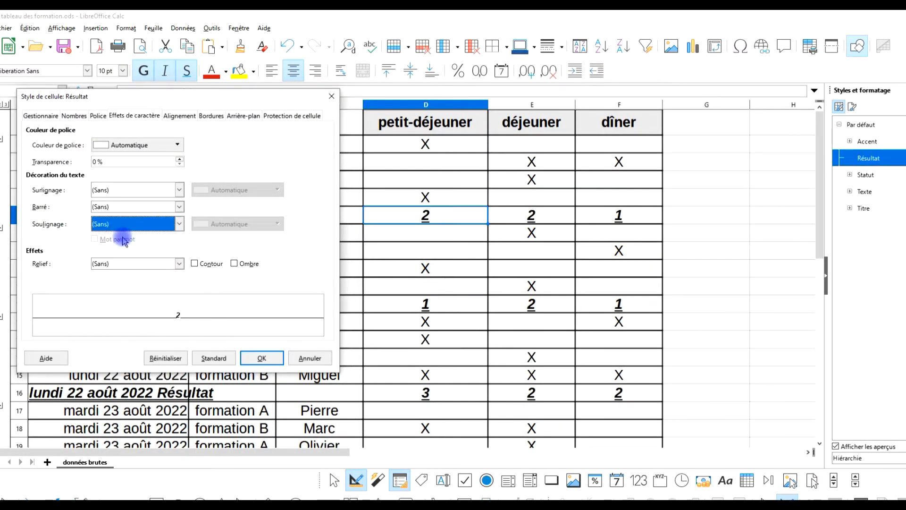
click(120, 224)
click(118, 237)
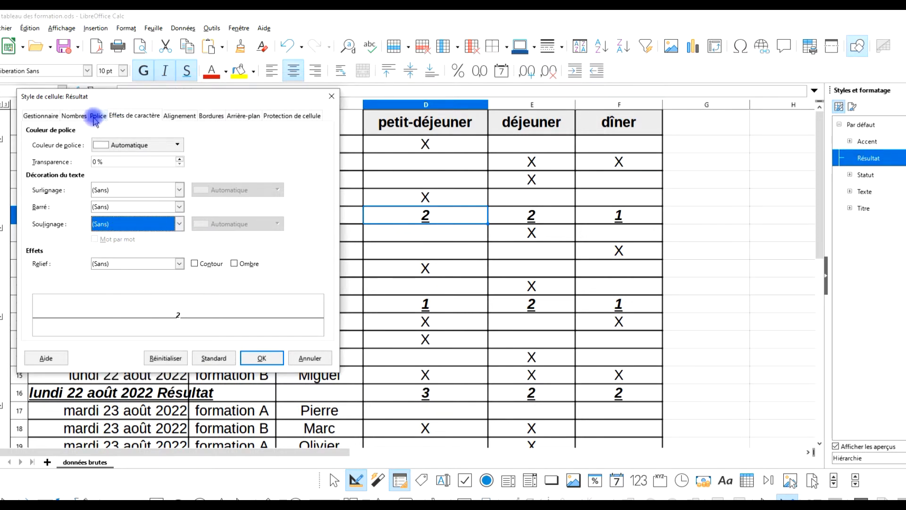
Set the vertical text alignment of the Résultat style to Milieu
click(179, 115)
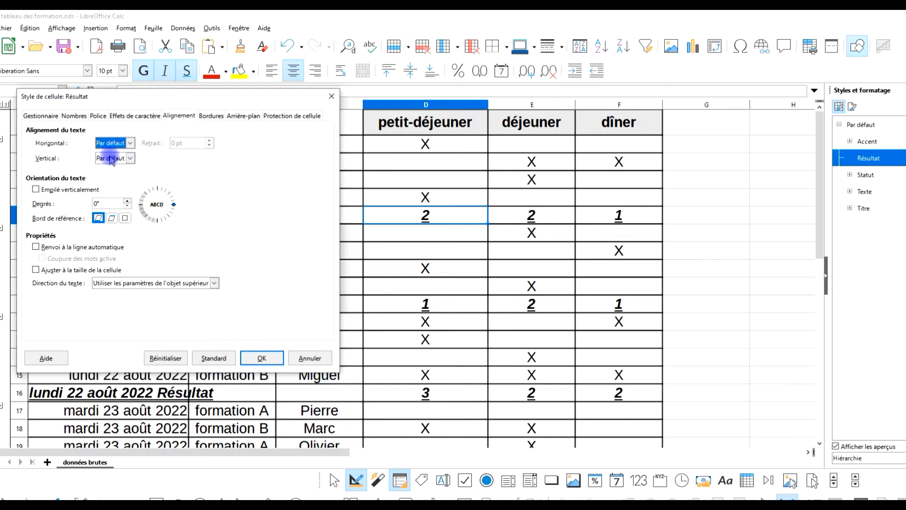
click(122, 159)
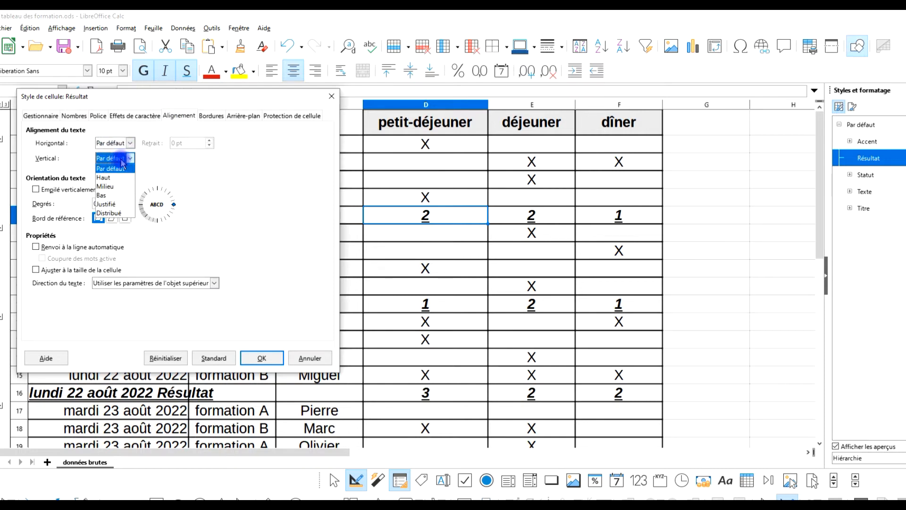
click(111, 182)
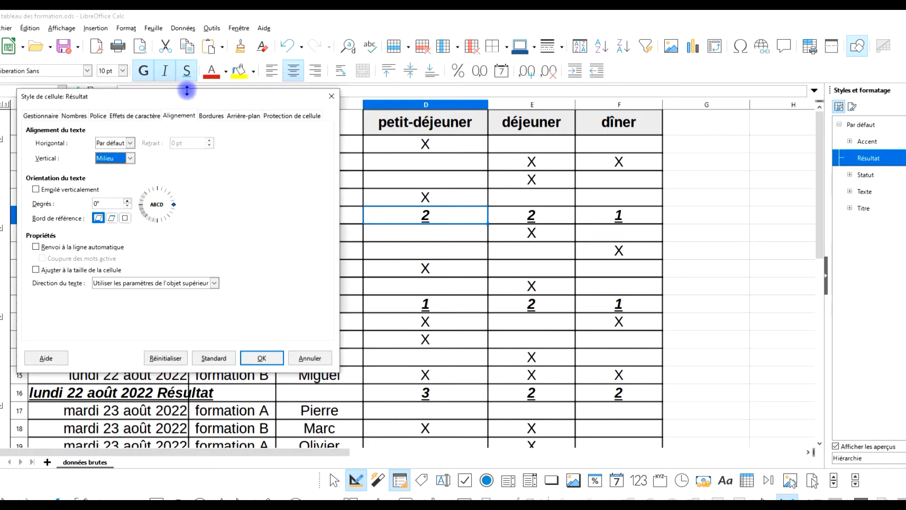
Set the font colour of the Résultat style to Bleu canard and apply the style changes
click(128, 117)
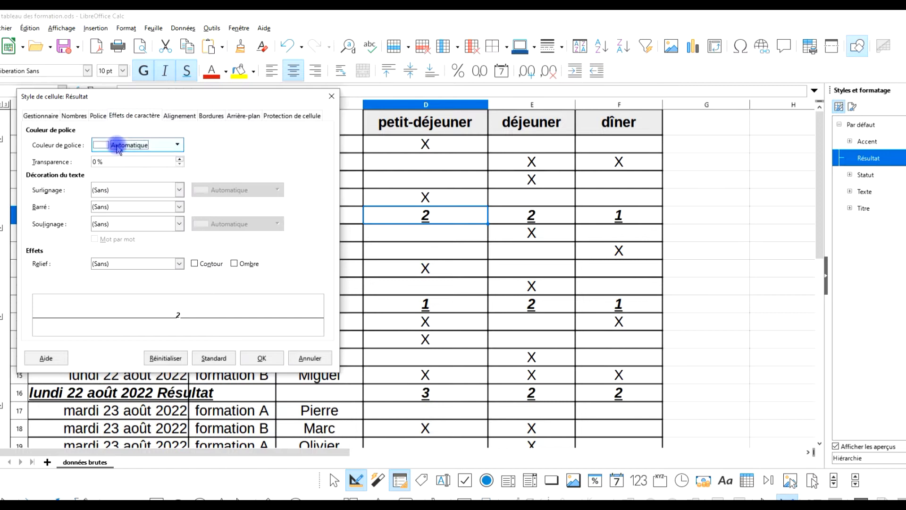
click(117, 146)
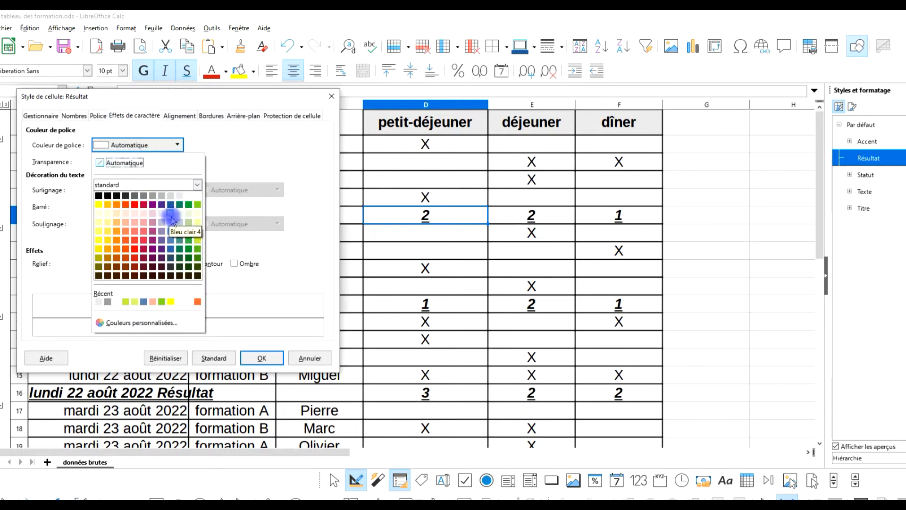
click(189, 204)
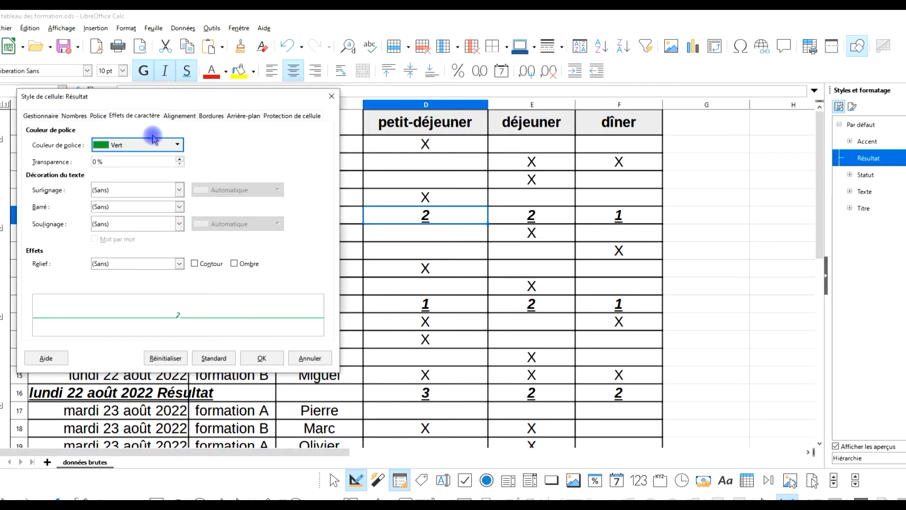
click(154, 140)
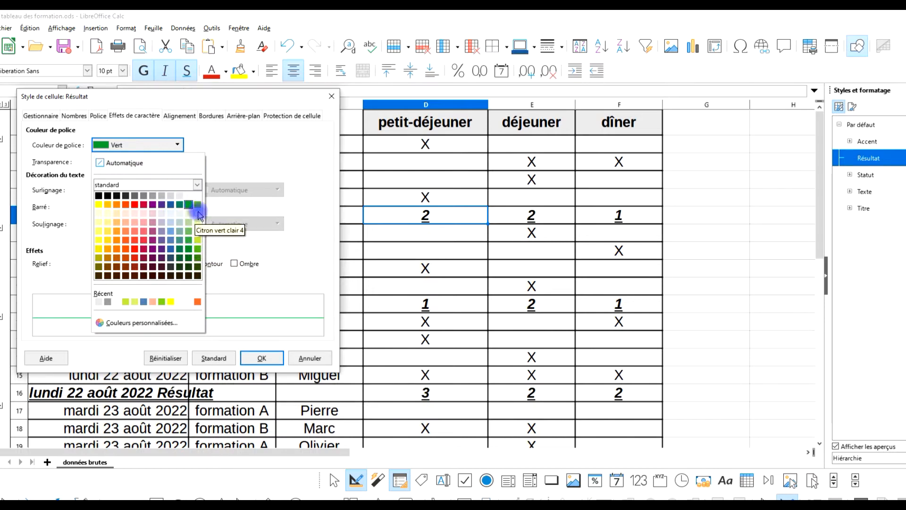
click(180, 205)
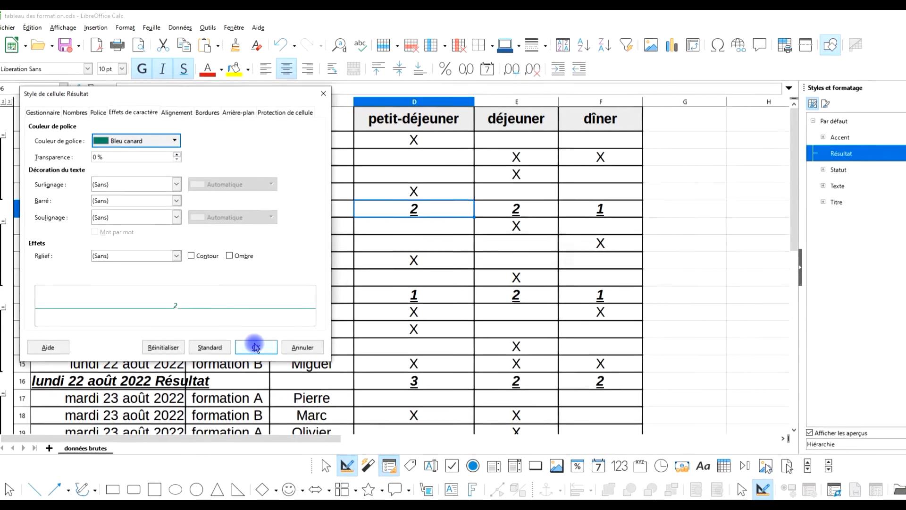
click(255, 347)
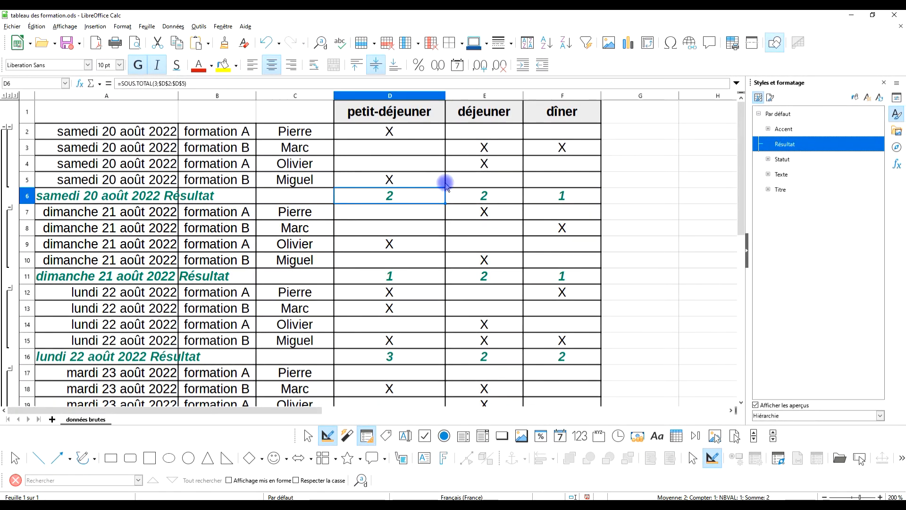
Reopen the Résultat style for modification and give it a green background with hex value 00a933
drag(86, 196, 584, 195)
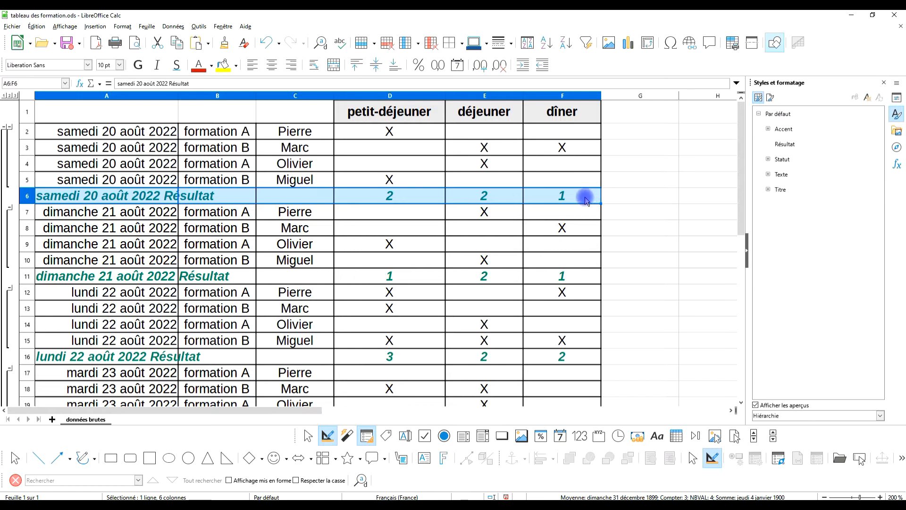
click(385, 196)
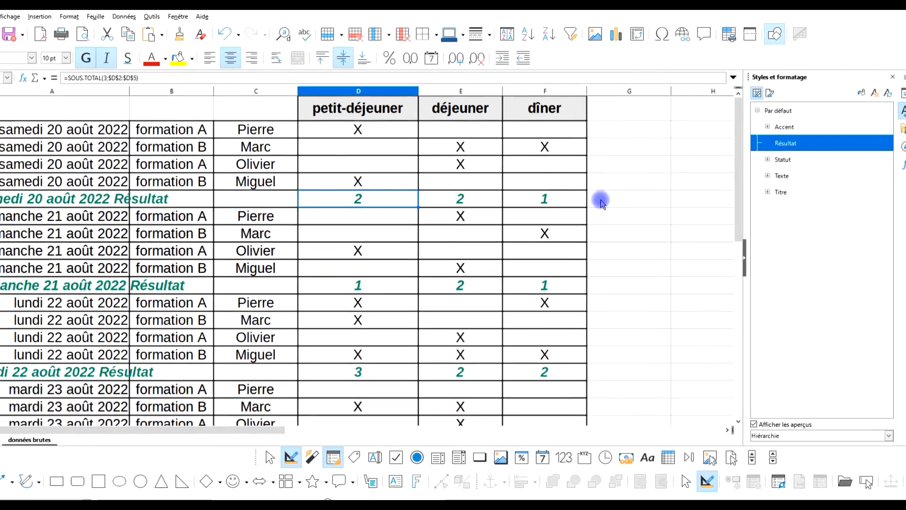
right_click(783, 144)
click(821, 159)
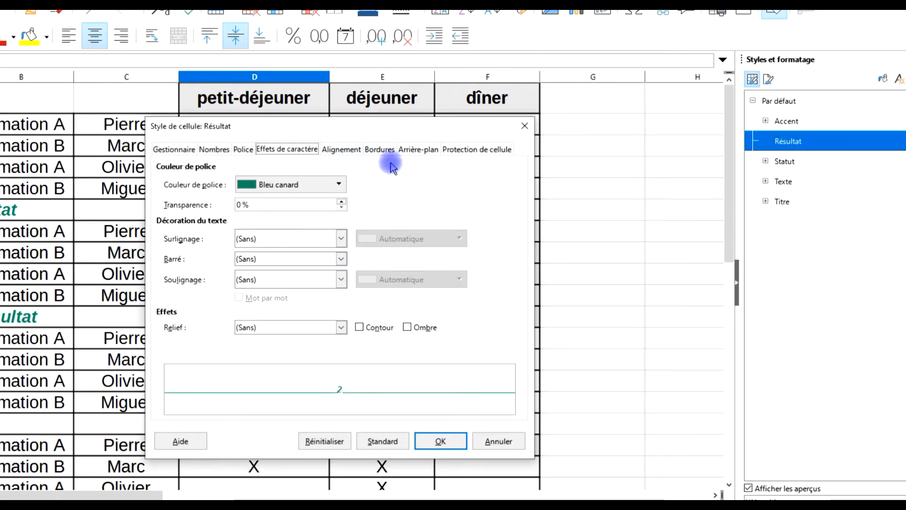
click(417, 149)
click(358, 172)
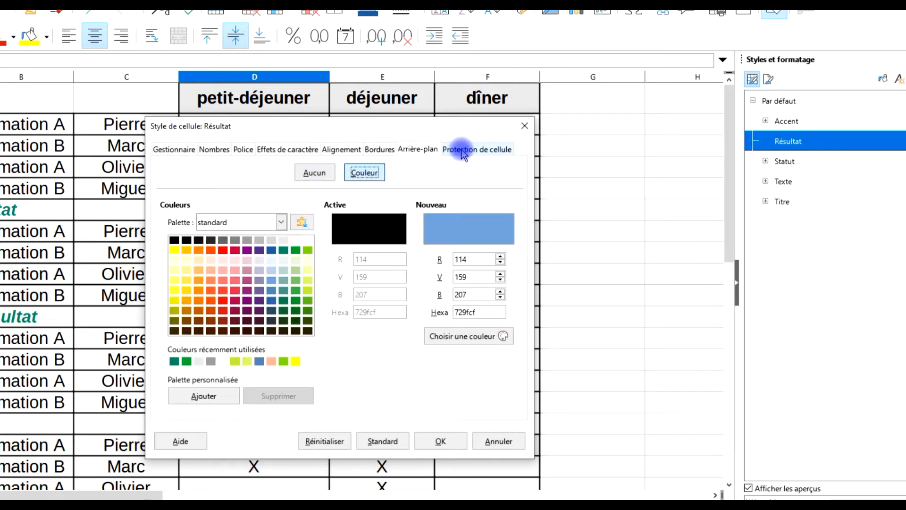
click(295, 249)
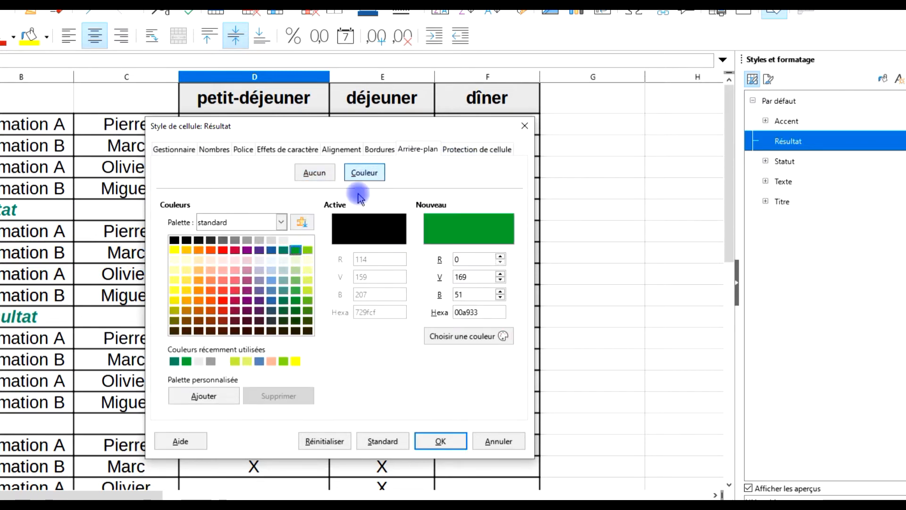
Set the font size of the Résultat style to 11 pt and its font colour to Blanc
click(244, 150)
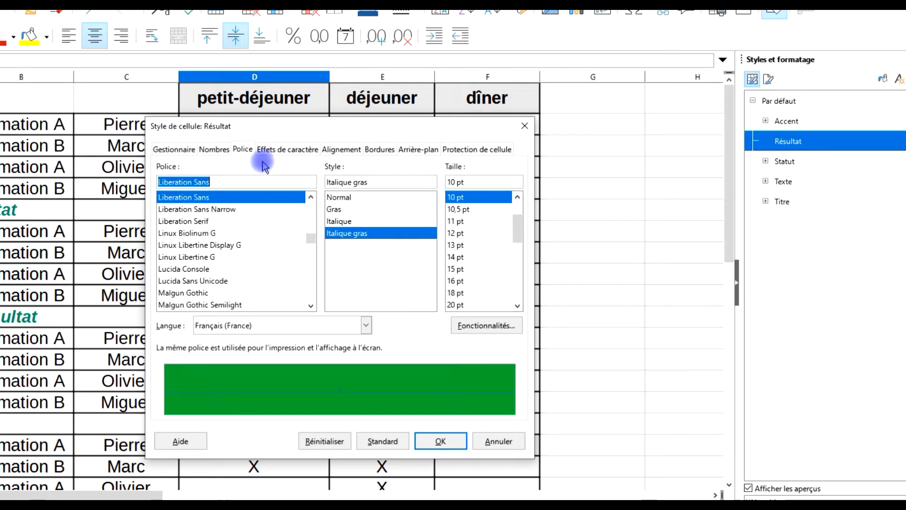
click(459, 221)
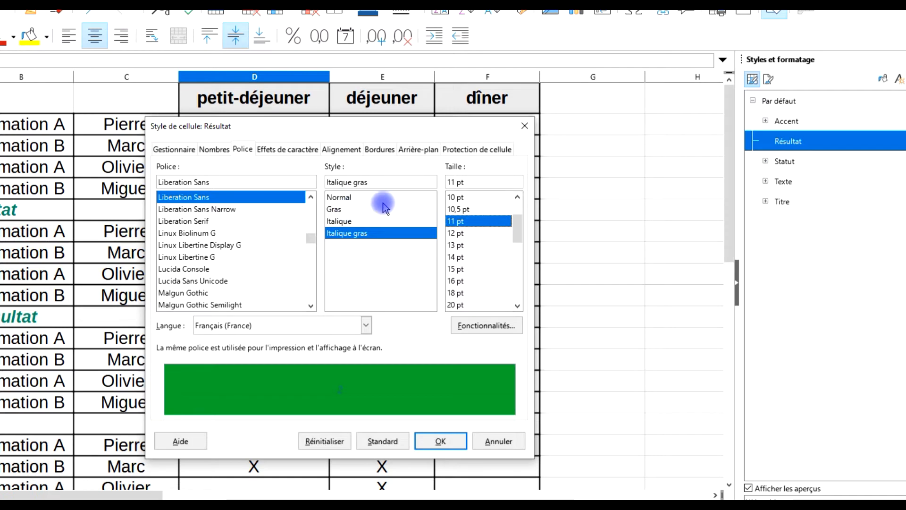
click(283, 150)
click(285, 184)
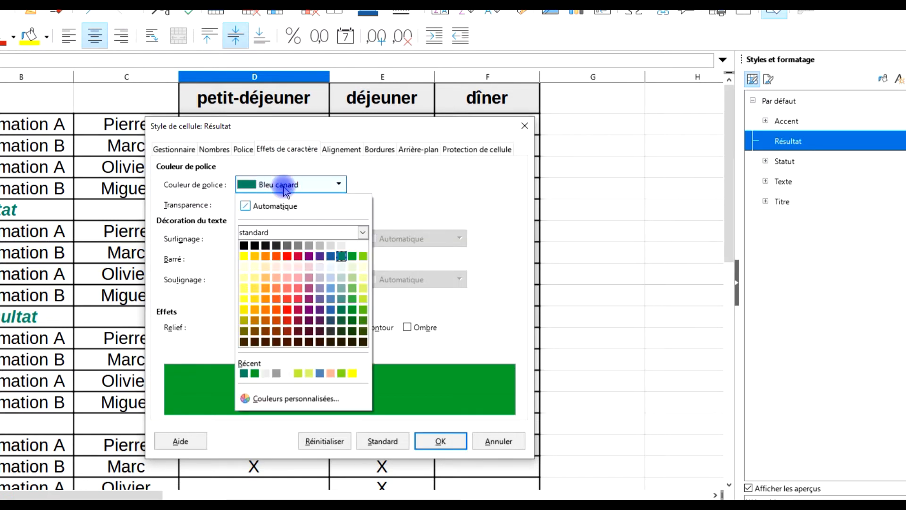
click(364, 246)
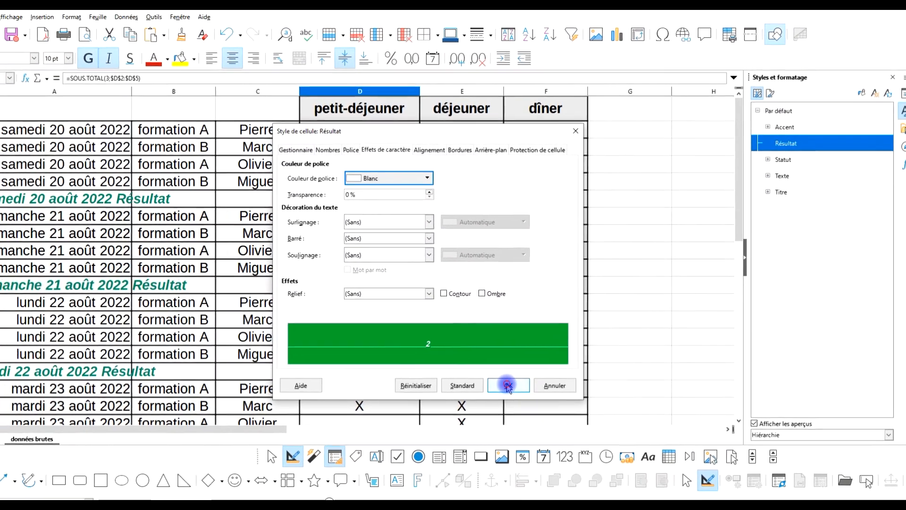
Apply the changes to the Résultat style and fit the width of column A to its contents
click(491, 397)
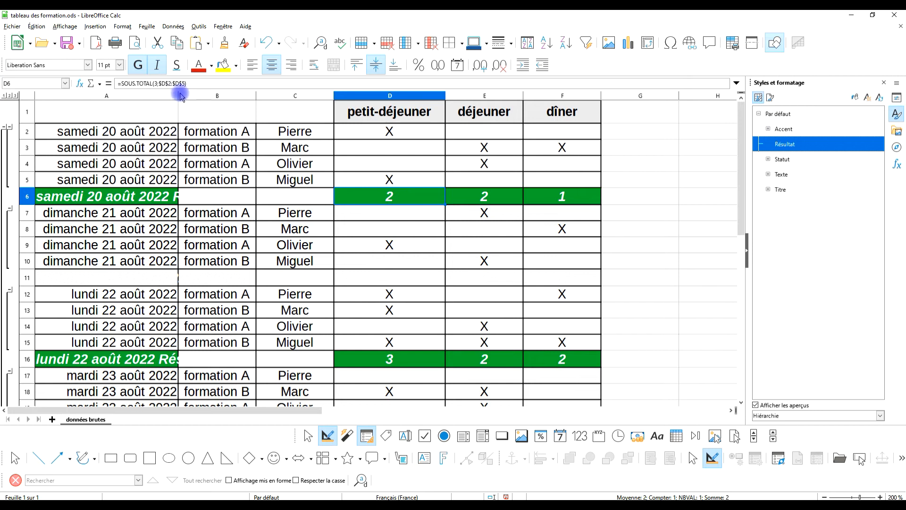
double_click(179, 95)
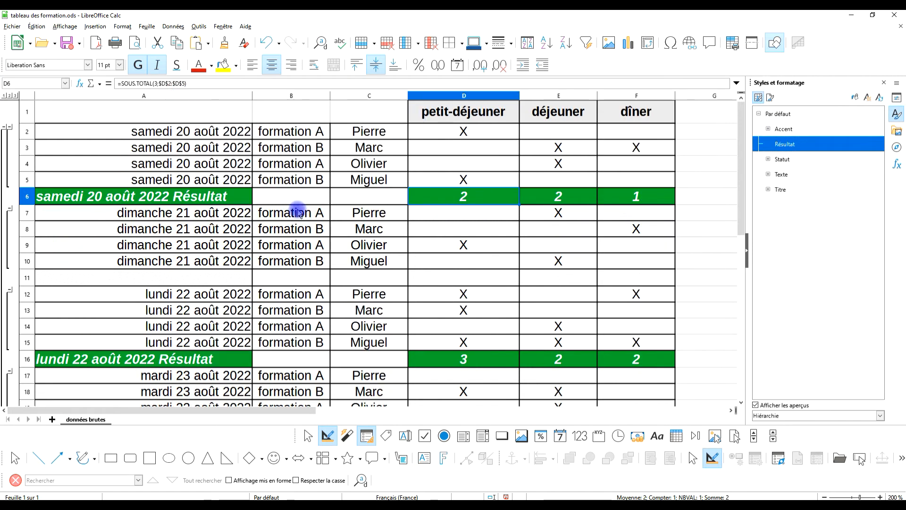
Clear the direct formatting from the dimanche 21 août 2022 subtotal row, cells A11:F11
click(339, 289)
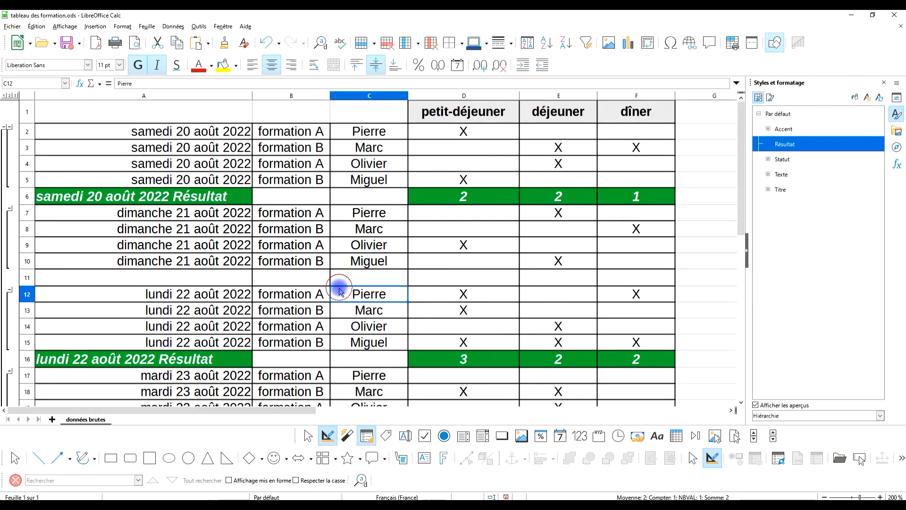
click(460, 279)
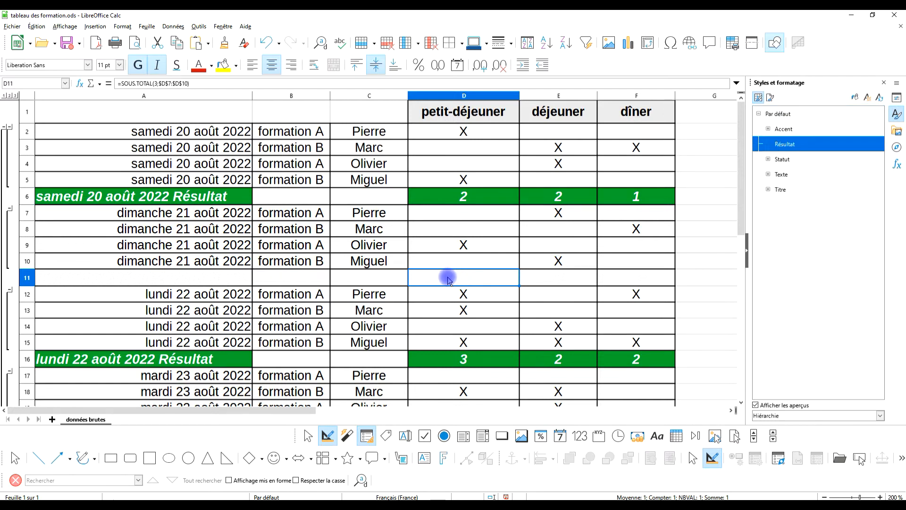
scroll(393, 283, down, 1)
click(144, 221)
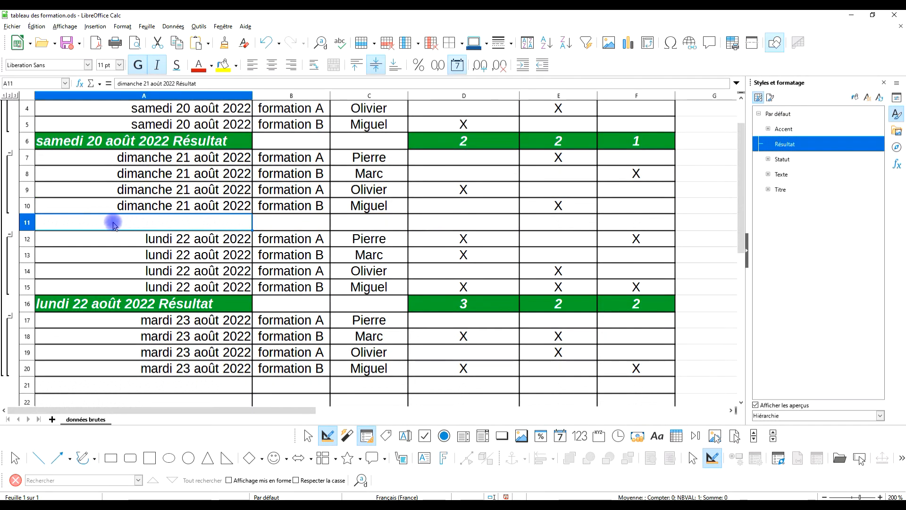
drag(96, 226, 630, 222)
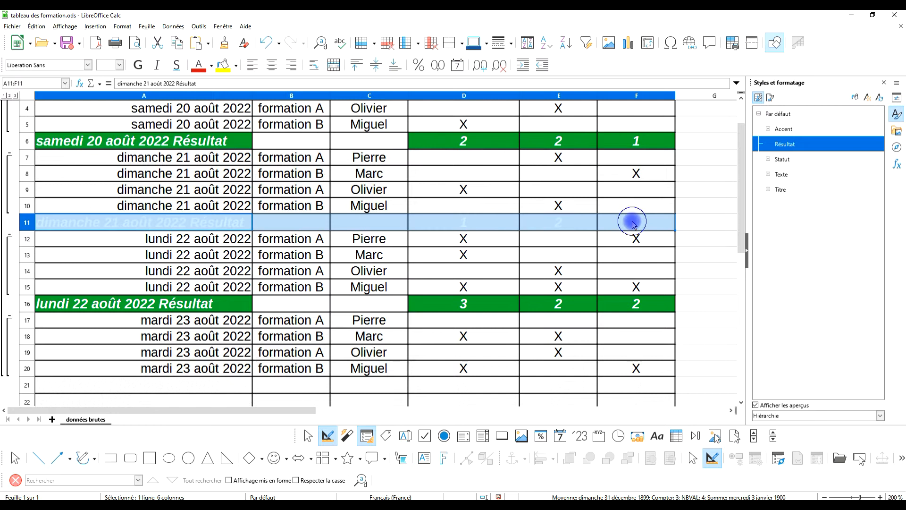
right_click(632, 222)
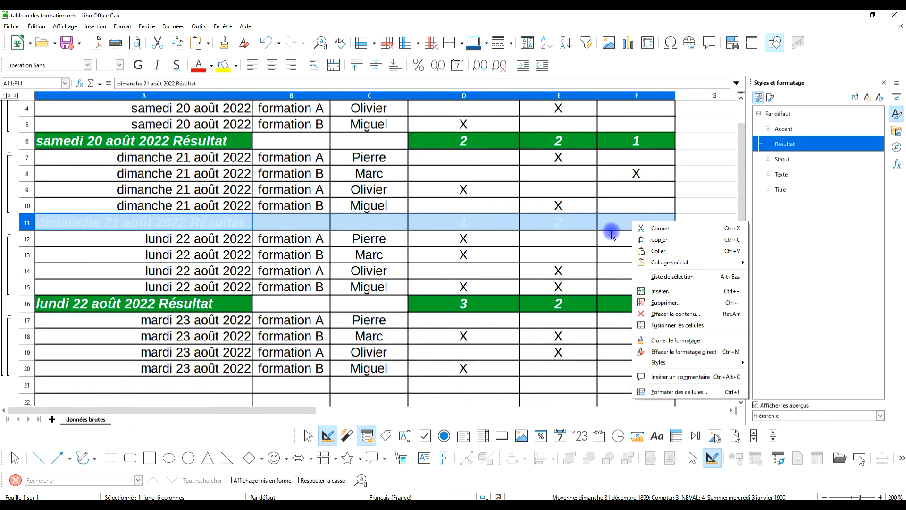
click(684, 352)
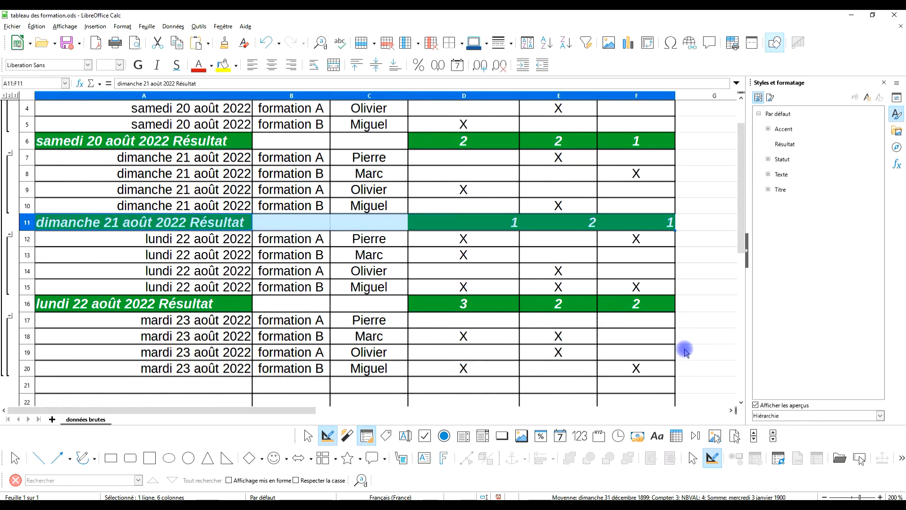
click(553, 223)
Clear the direct formatting from the mardi 23 août 2022 subtotal and Grand Compter rows, cells A21:F22
scroll(465, 276, down, 2)
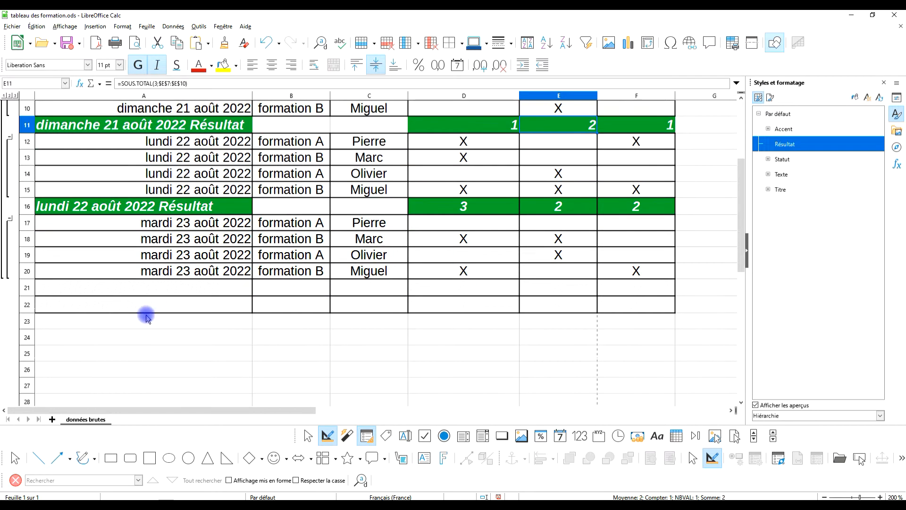
drag(118, 286, 547, 285)
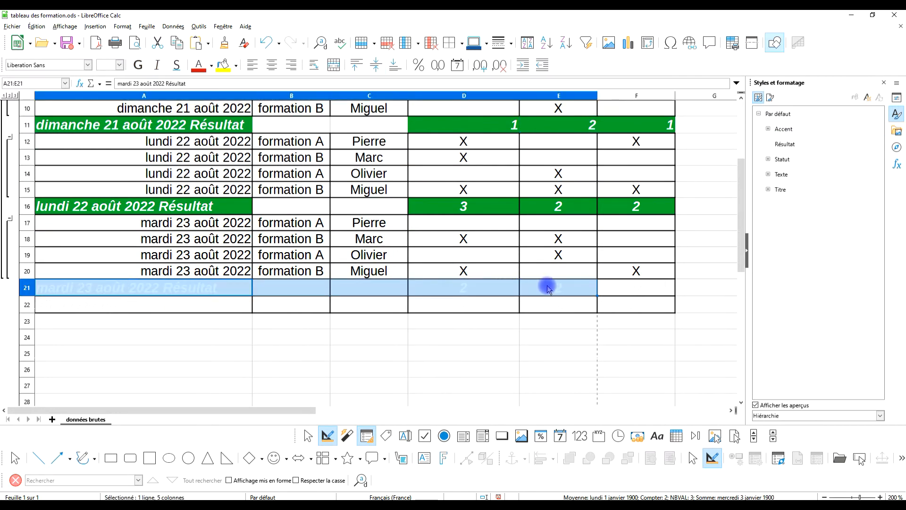
click(472, 289)
drag(150, 288, 643, 308)
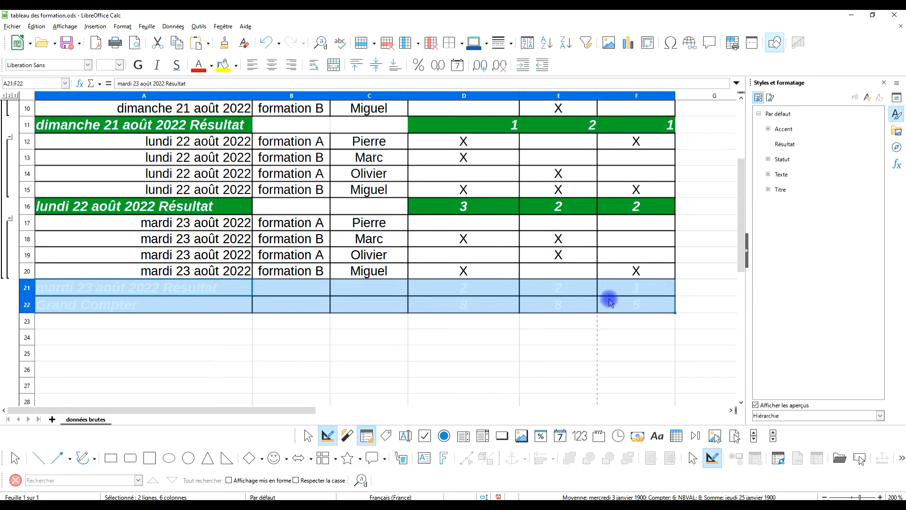
right_click(472, 289)
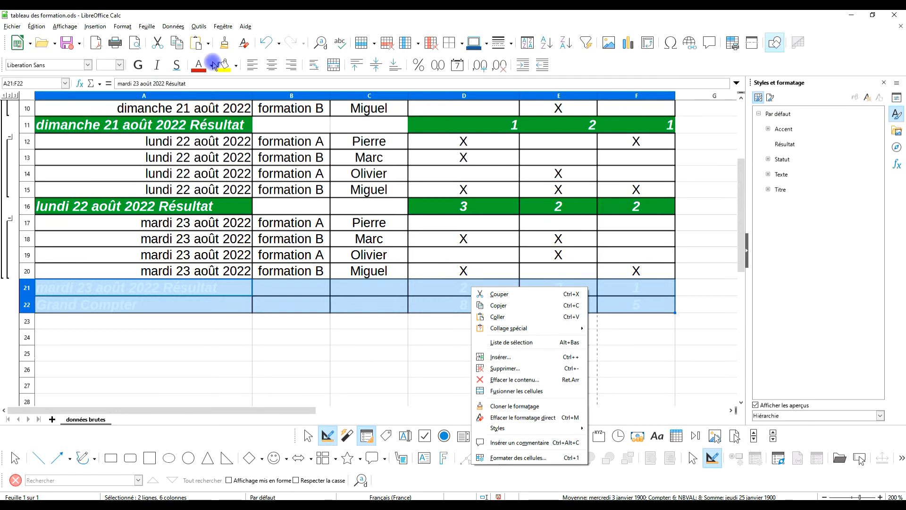
click(546, 418)
click(499, 352)
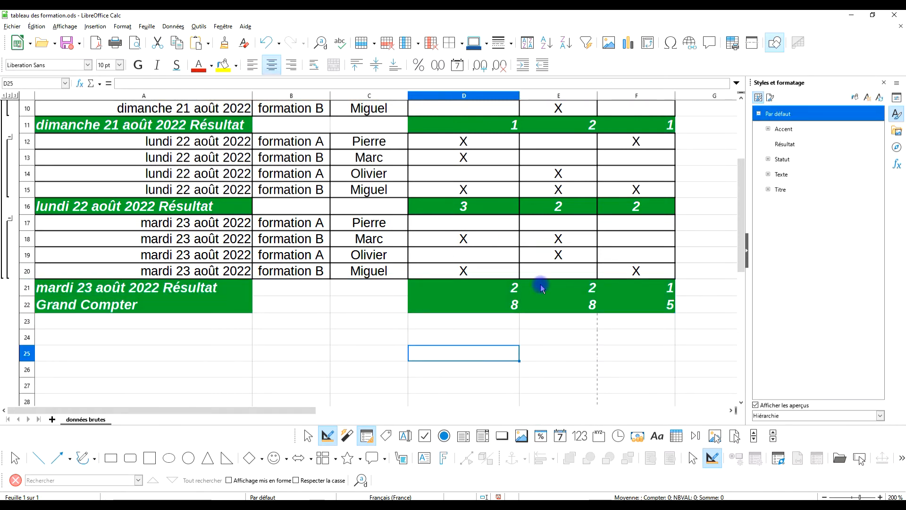
Compare the formatting of the subtotal rows and collapse the row outline to level 2
scroll(547, 249, up, 3)
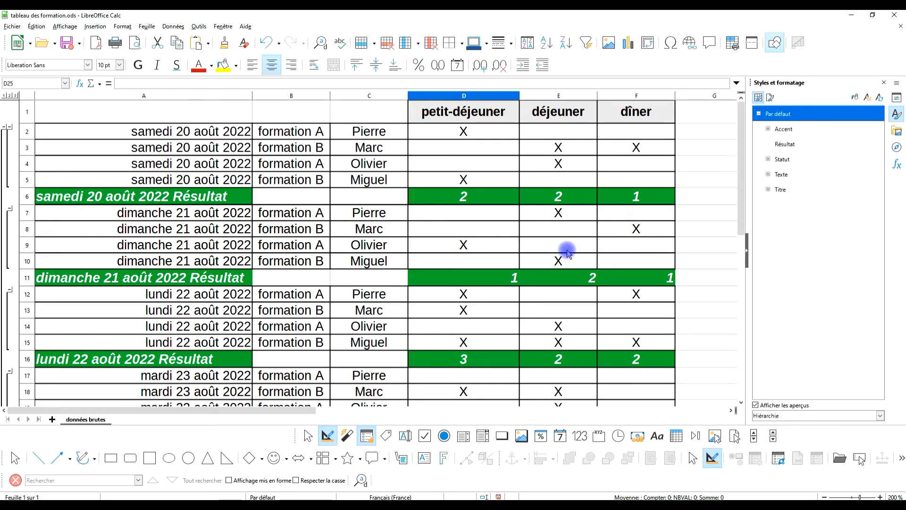
scroll(606, 240, down, 5)
click(477, 191)
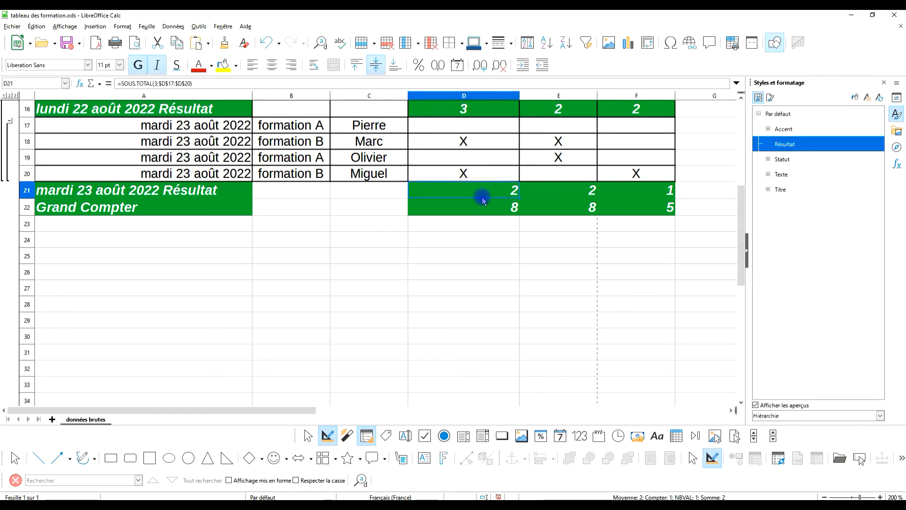
click(501, 194)
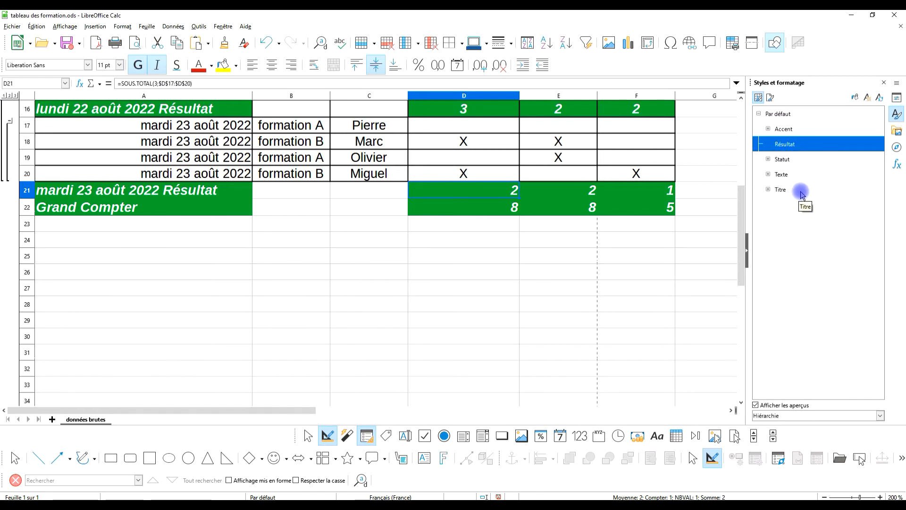
click(499, 254)
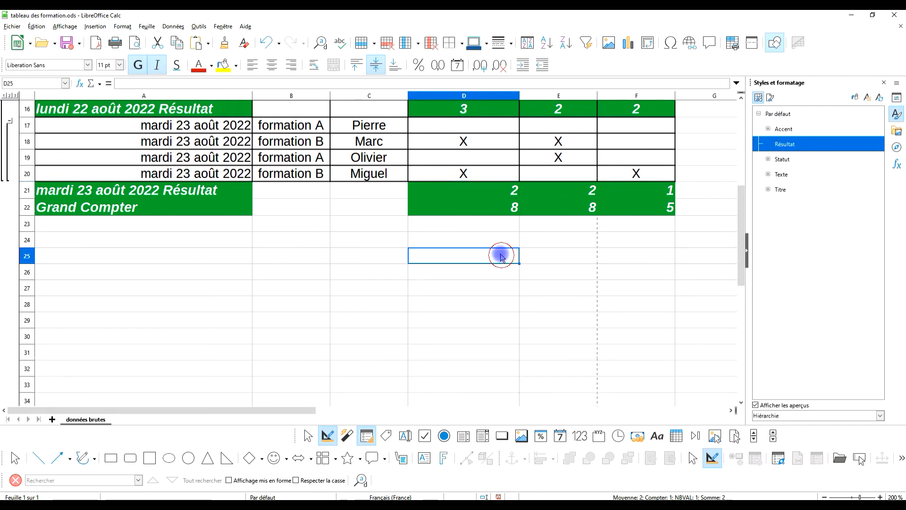
scroll(570, 222, up, 5)
scroll(570, 223, down, 1)
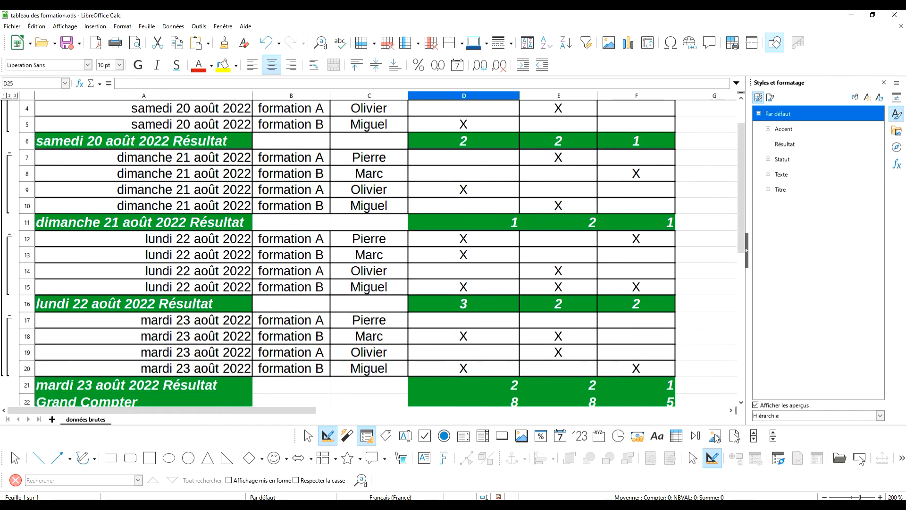
scroll(5, 97, down, 6)
click(9, 96)
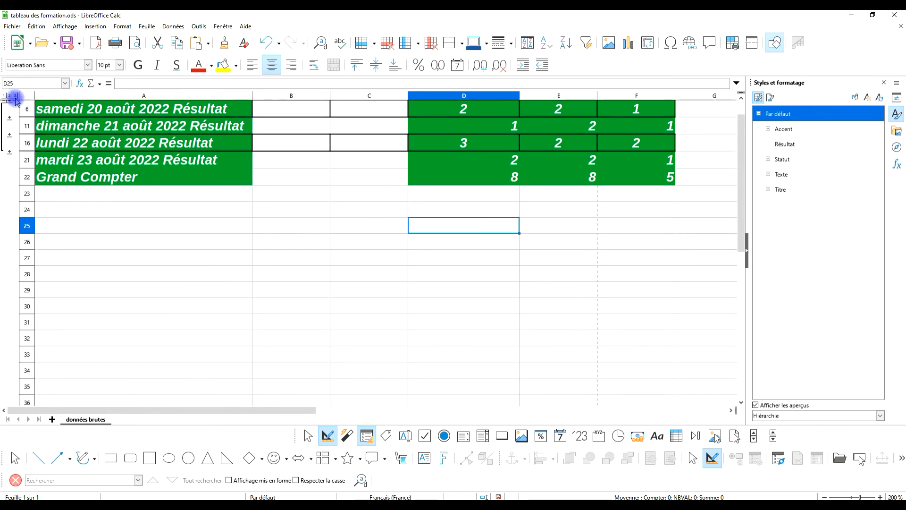
scroll(320, 187, up, 1)
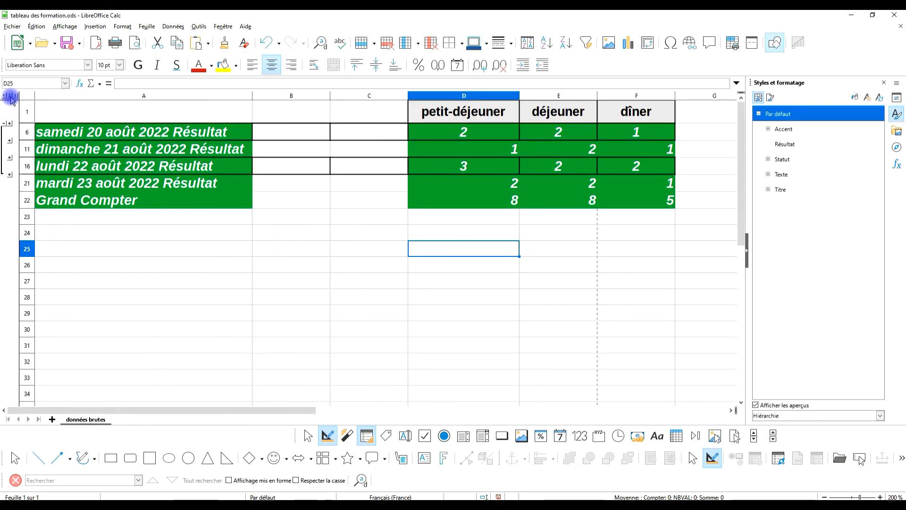
Modify the Résultat style to use the horizontal text alignment Au centre and apply the change
click(466, 154)
click(821, 165)
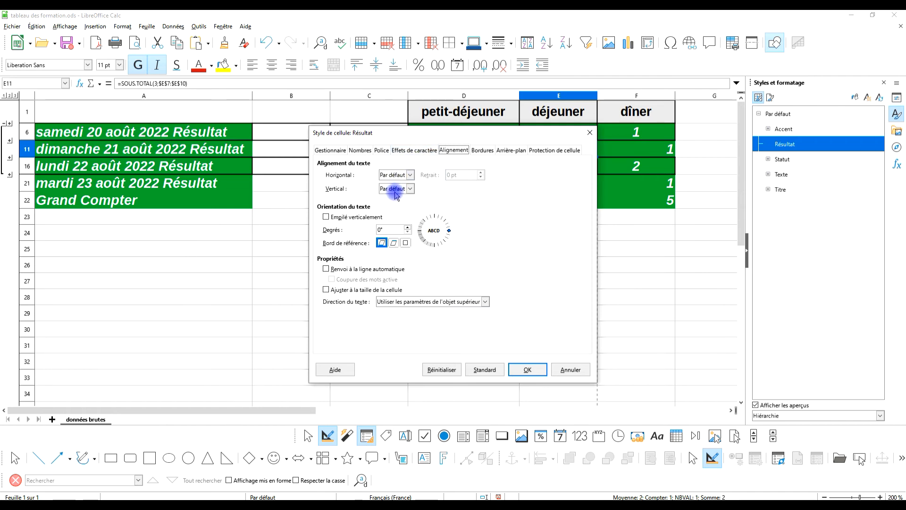
click(404, 177)
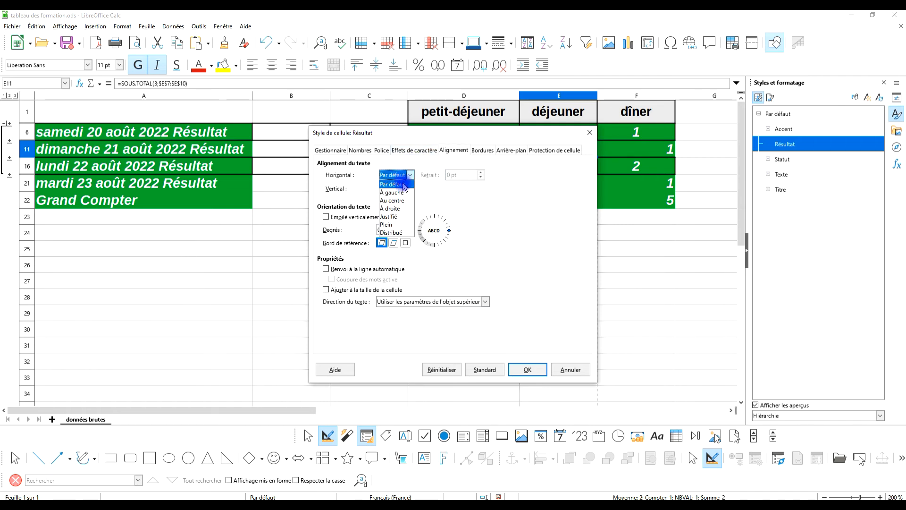
click(406, 201)
click(528, 369)
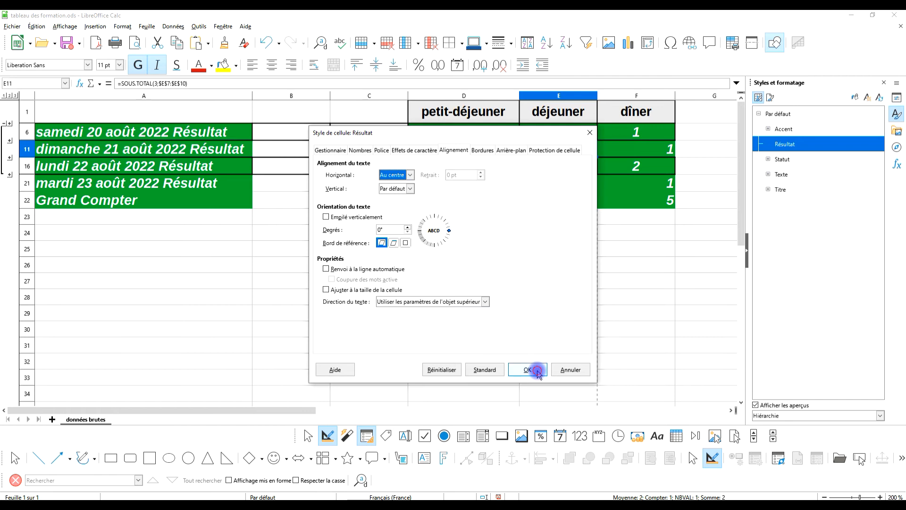
click(558, 233)
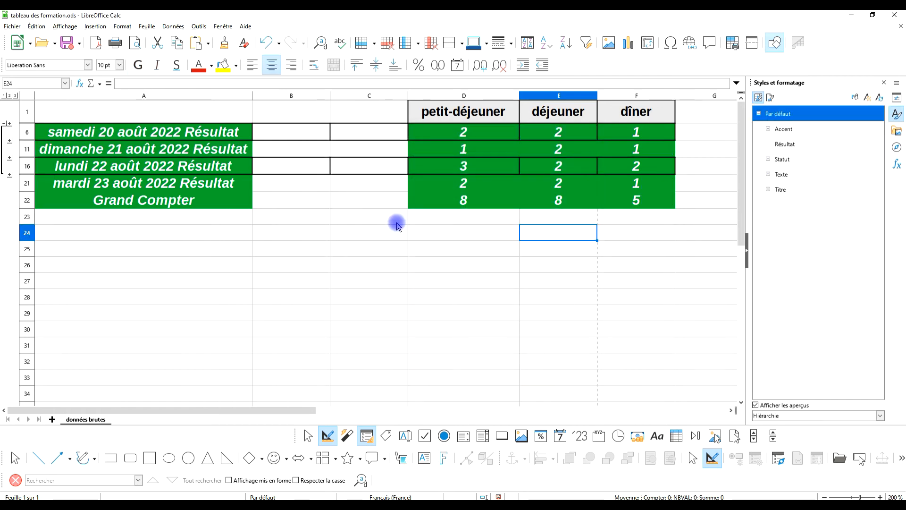
Switch the row outline through levels 1, 2 and 3, and review the whole expanded table
click(6, 96)
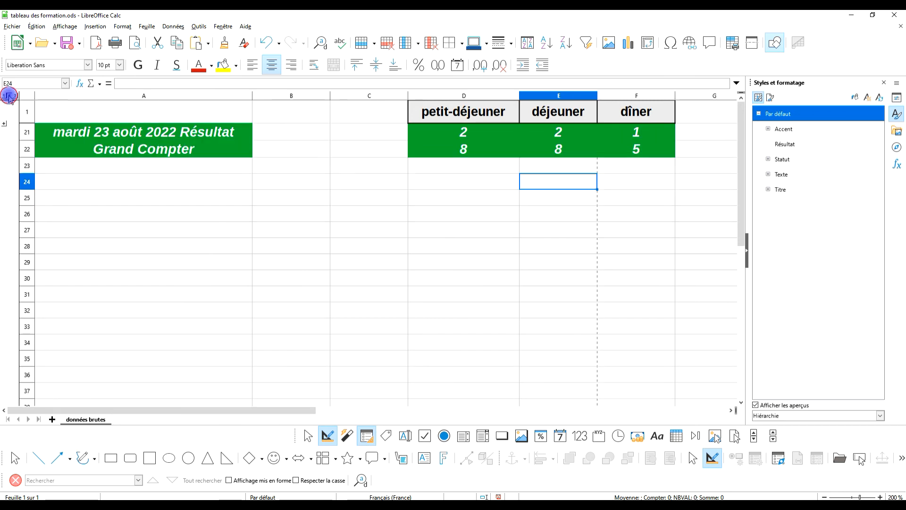
click(9, 95)
click(15, 96)
scroll(471, 202, down, 6)
scroll(471, 196, up, 6)
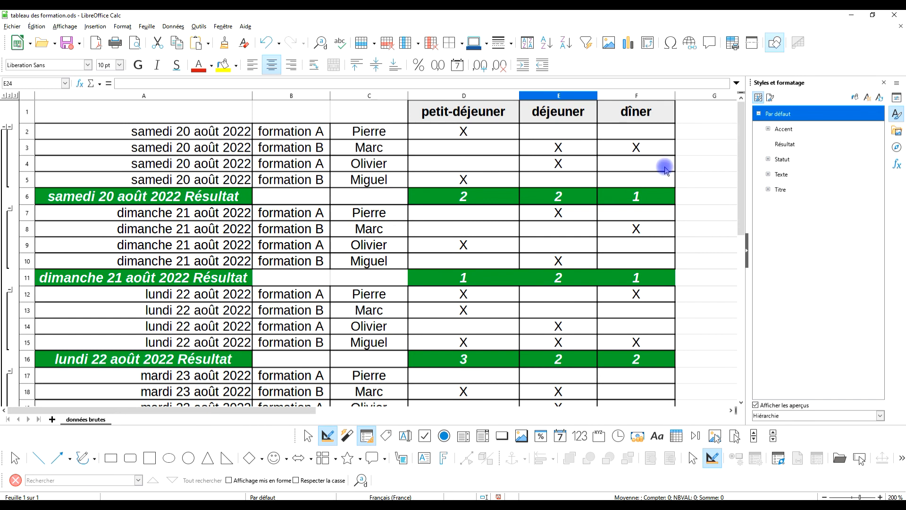
click(854, 496)
click(853, 496)
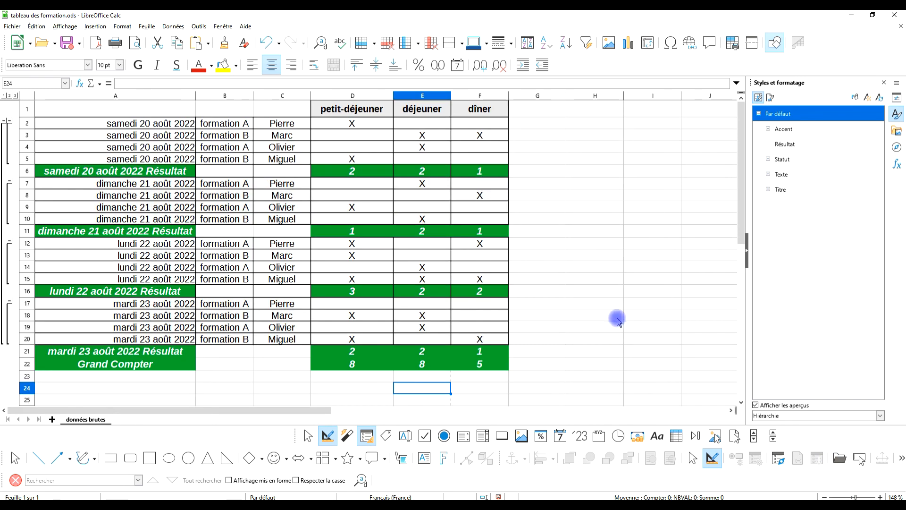
click(594, 256)
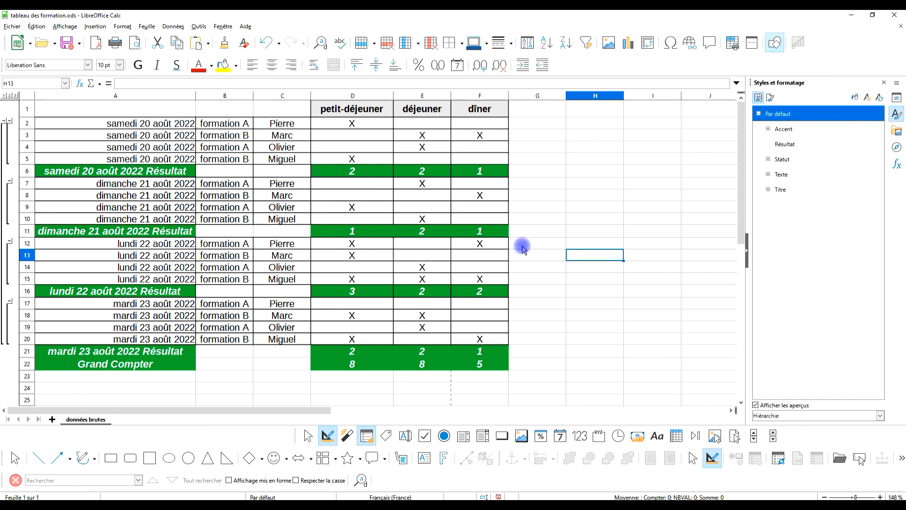